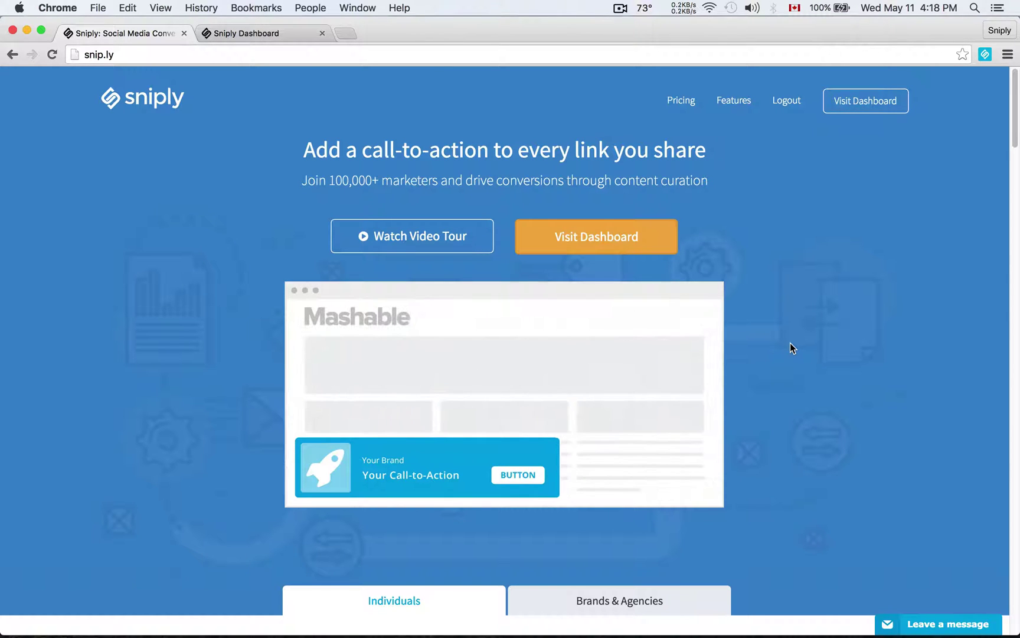
Step: Scroll through the Entrepreneur article behind snip.ly/demo1 to view Sniply's call-to-action
scroll(790, 344, "down", 10)
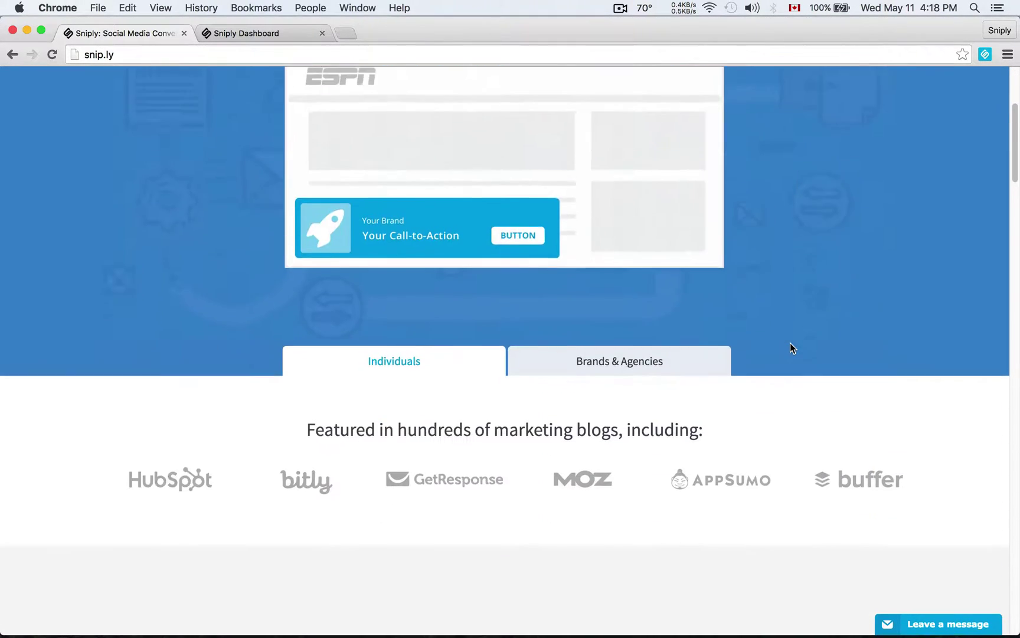
scroll(790, 346, "down", 15)
scroll(790, 346, "up", 2)
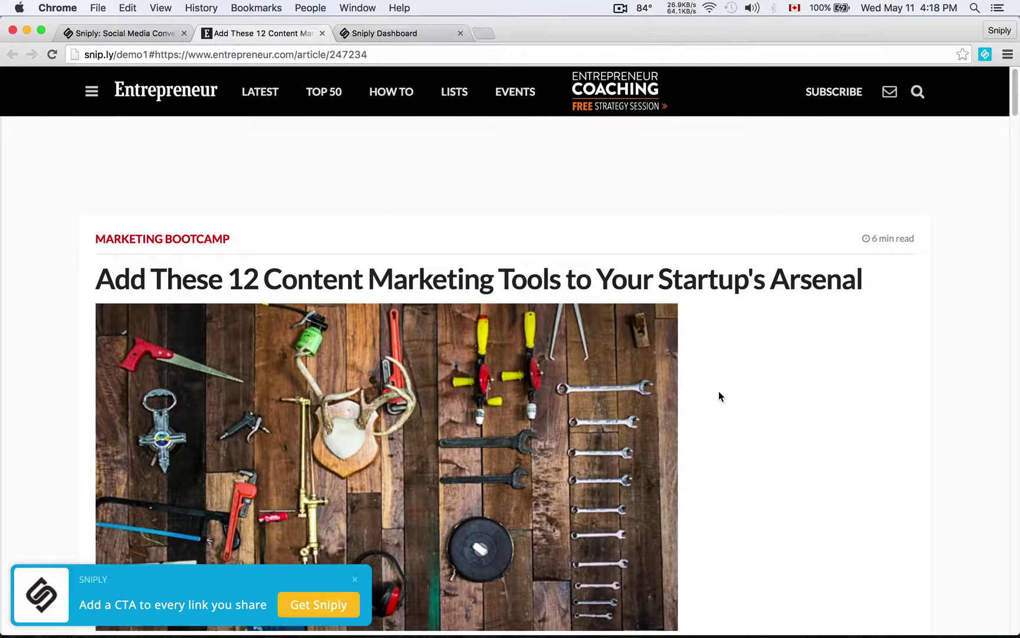
scroll(719, 396, "down", 1)
scroll(719, 392, "down", 5)
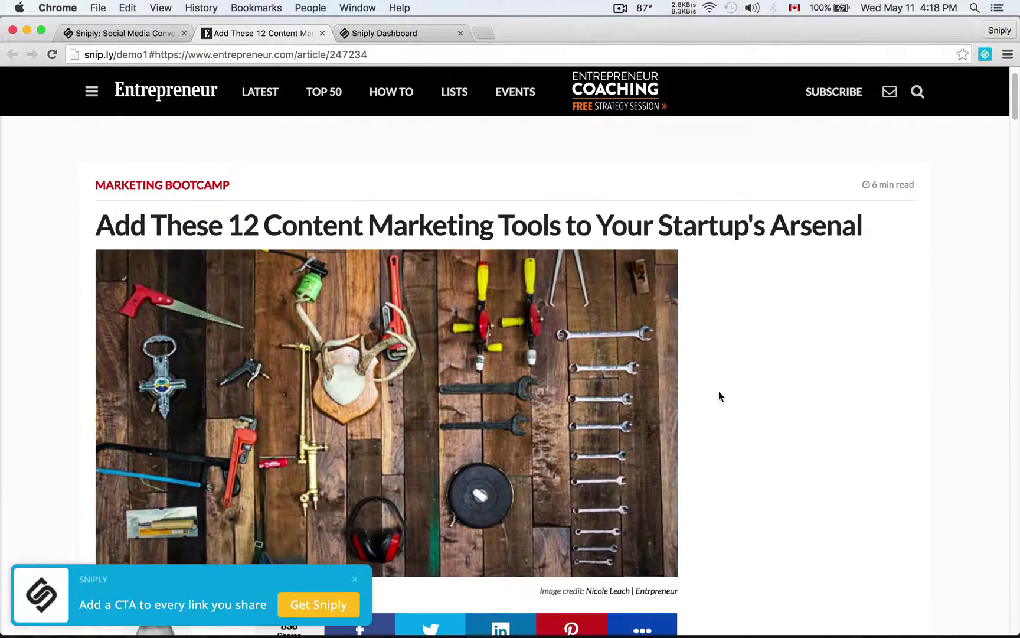
scroll(718, 391, "down", 3)
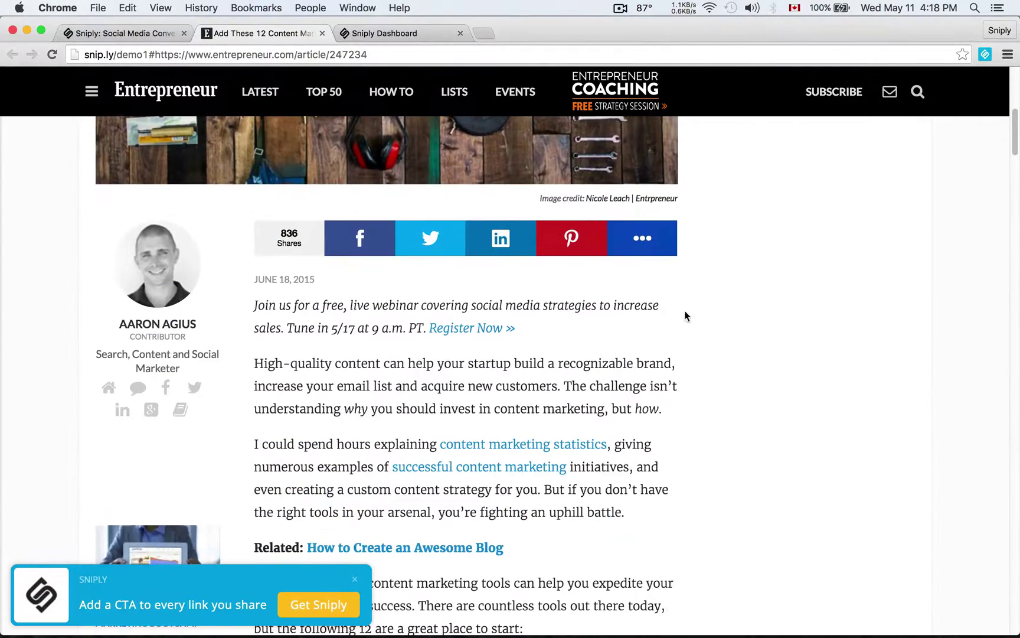
scroll(319, 452, "up", 2)
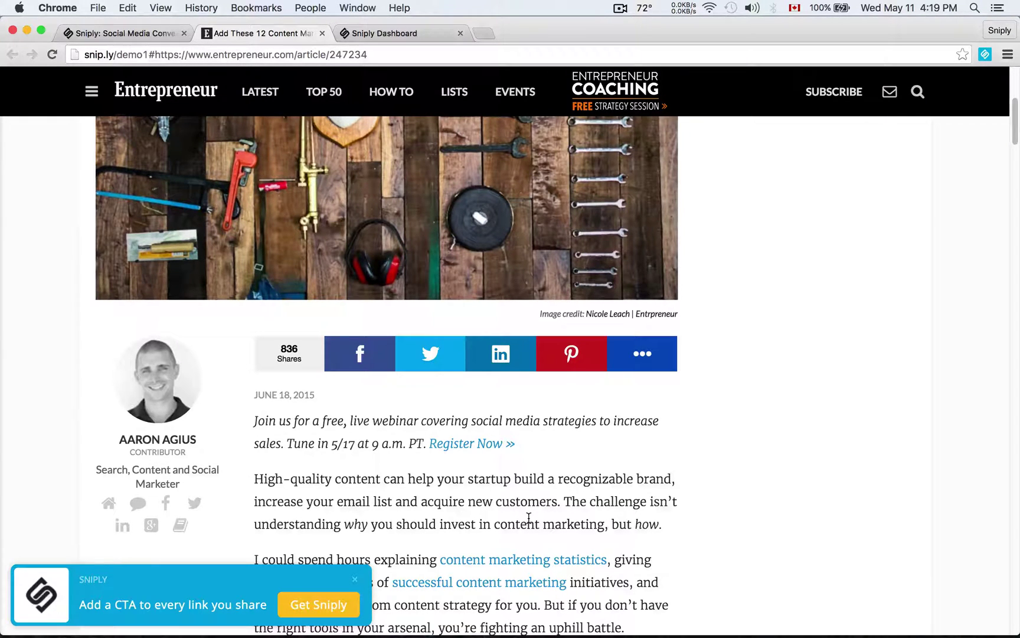
Step: Return to the Sniply homepage, then switch to the dashboard showing 298 snips and 4,841 clicks
left_click(126, 34)
scroll(81, 317, "up", 10)
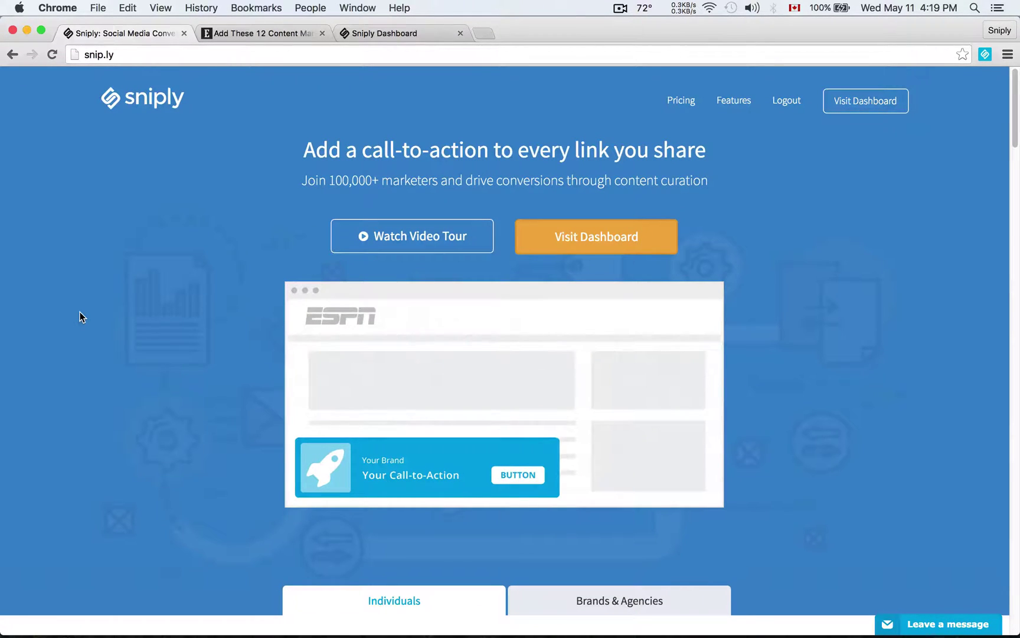
left_click(381, 37)
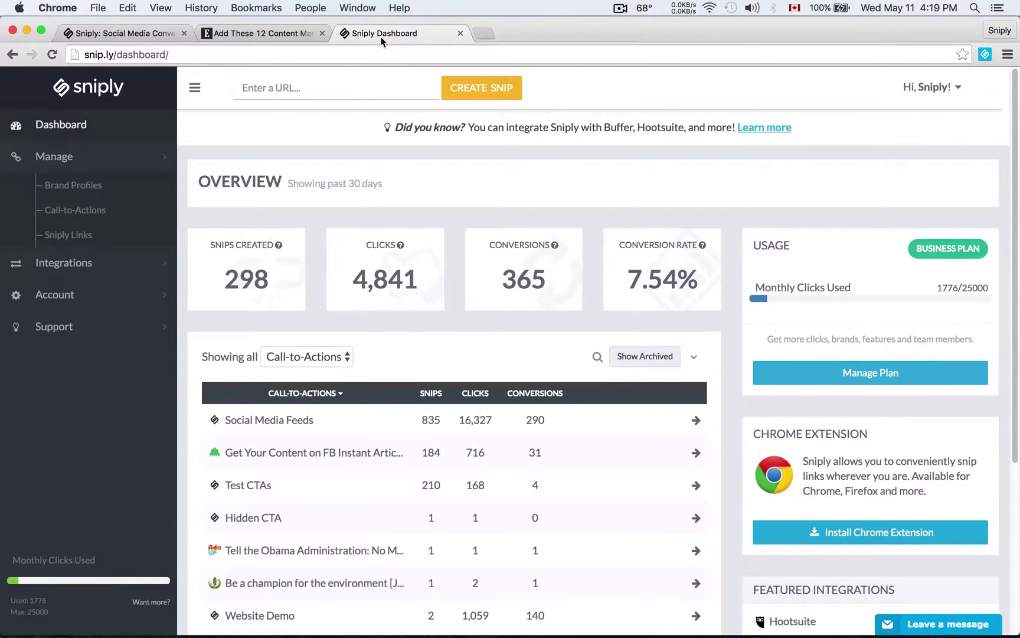
Step: Open Manage > Brand Profiles from the sidebar
left_click(82, 199)
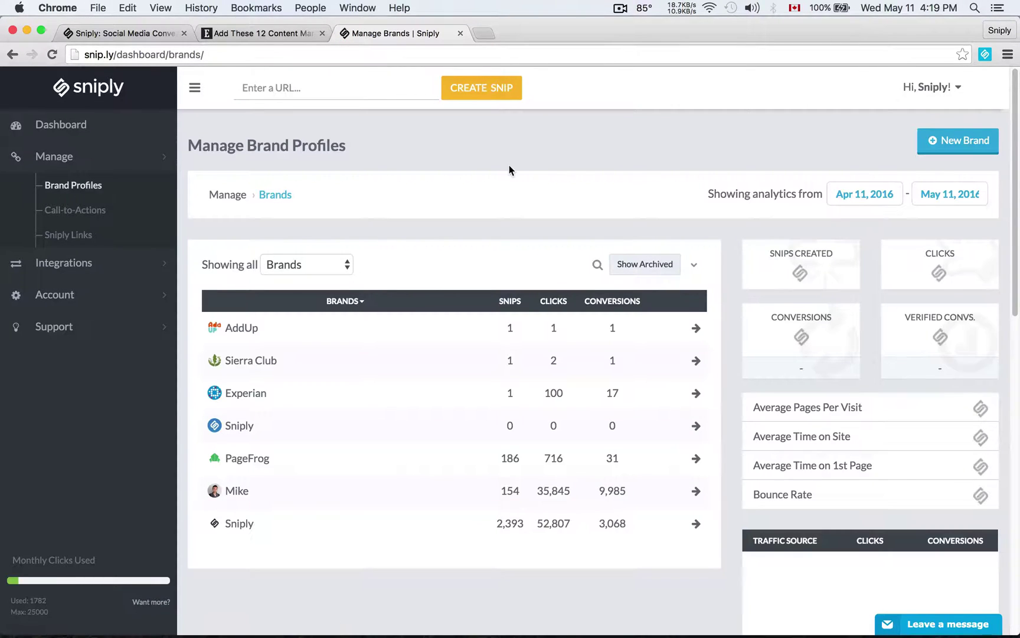
Step: Start a new brand and upload the smiley jpg as its photo
left_click(970, 145)
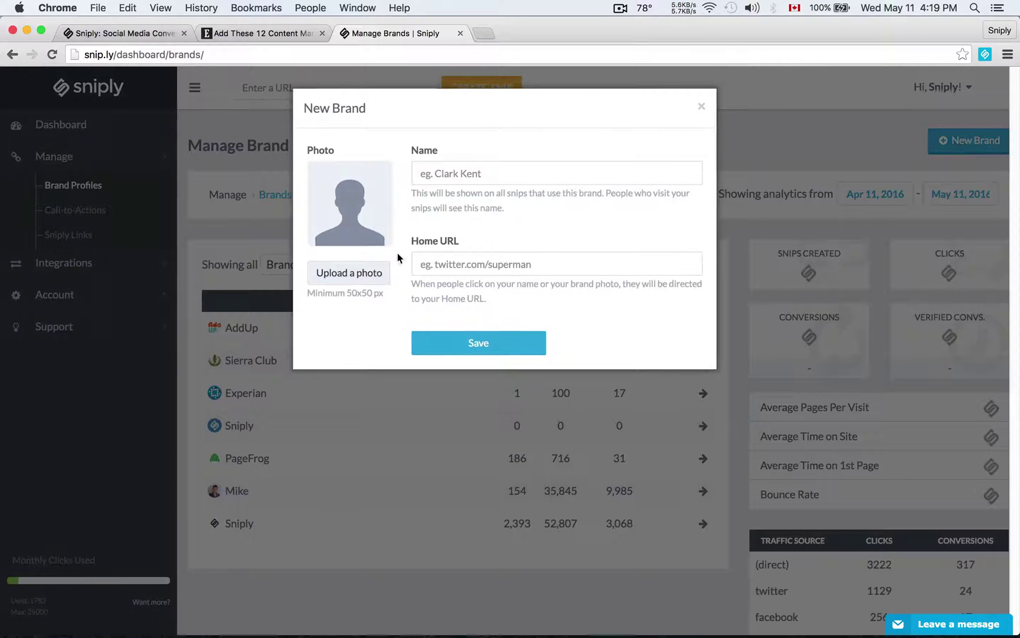
left_click(372, 271)
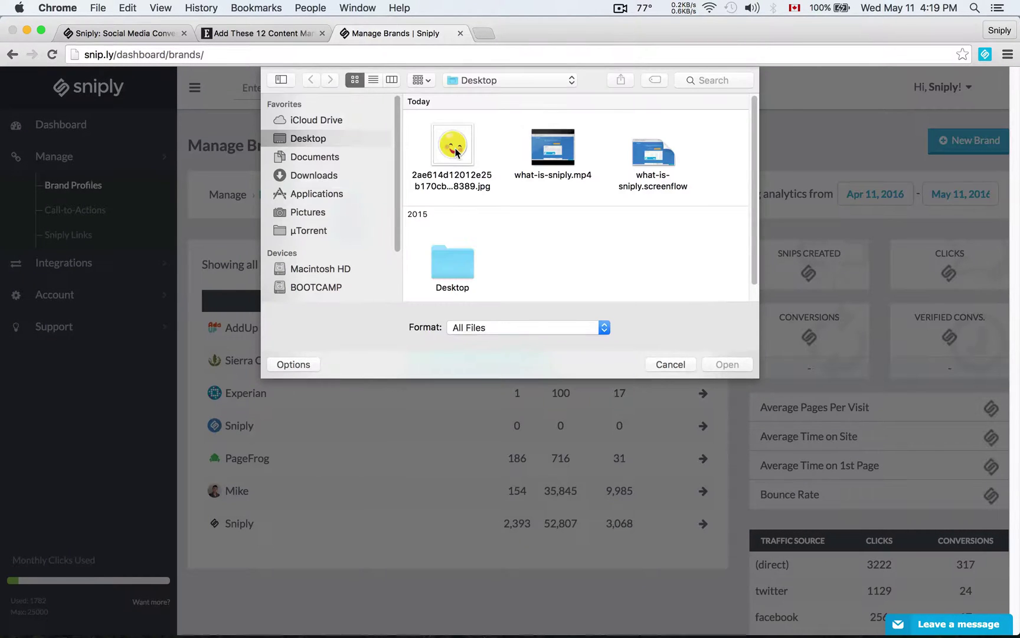
left_click(455, 151)
left_click(737, 363)
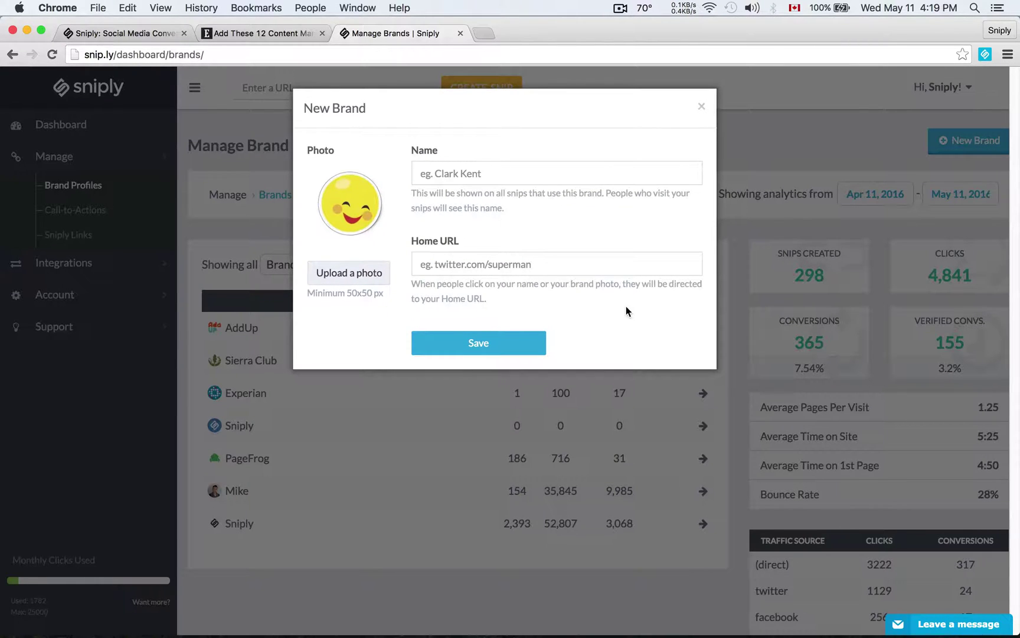
Step: Name the brand 'Happy Company' with home URL example.com and save it
left_click(527, 171)
type("Happy Company")
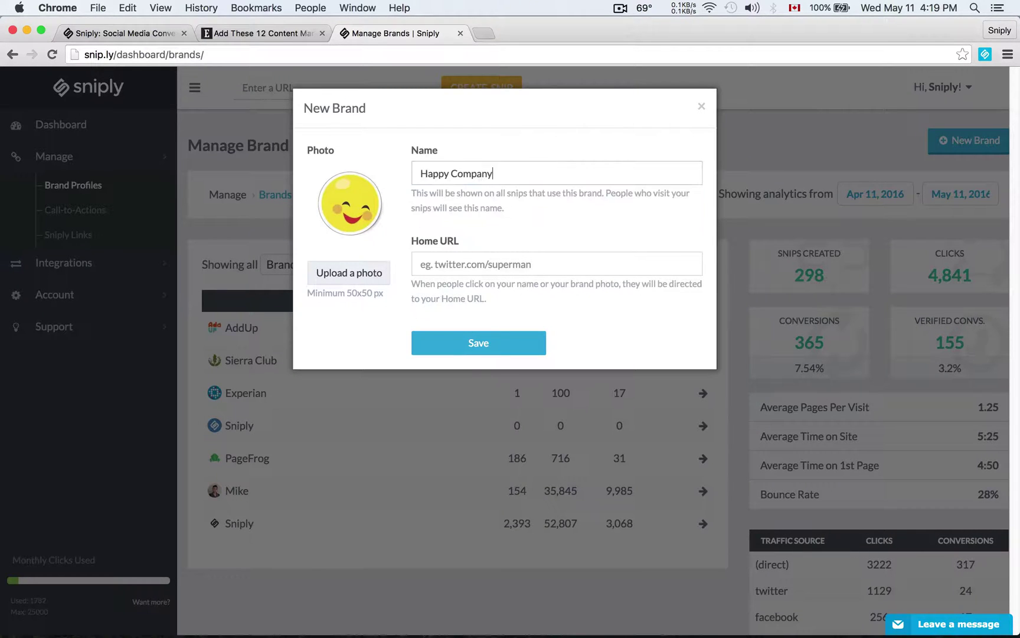
key("Tab")
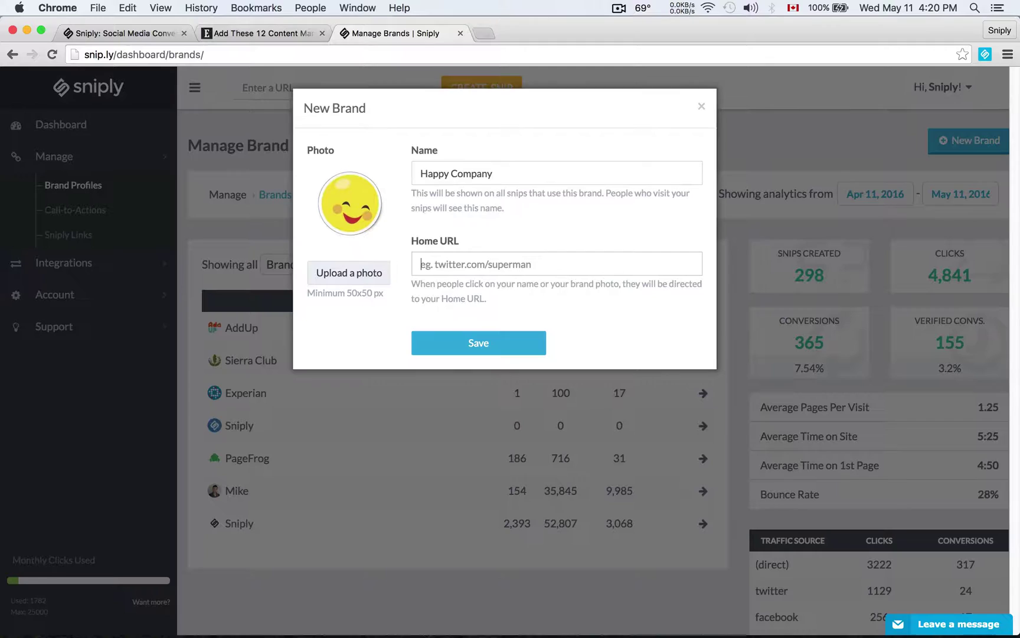
type("example.com")
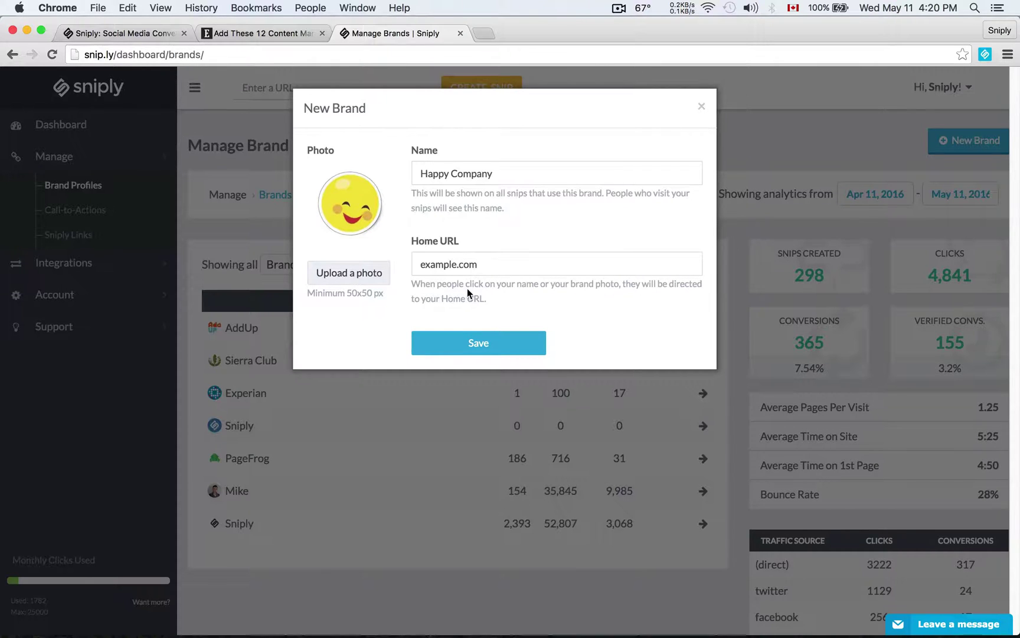
left_click(498, 341)
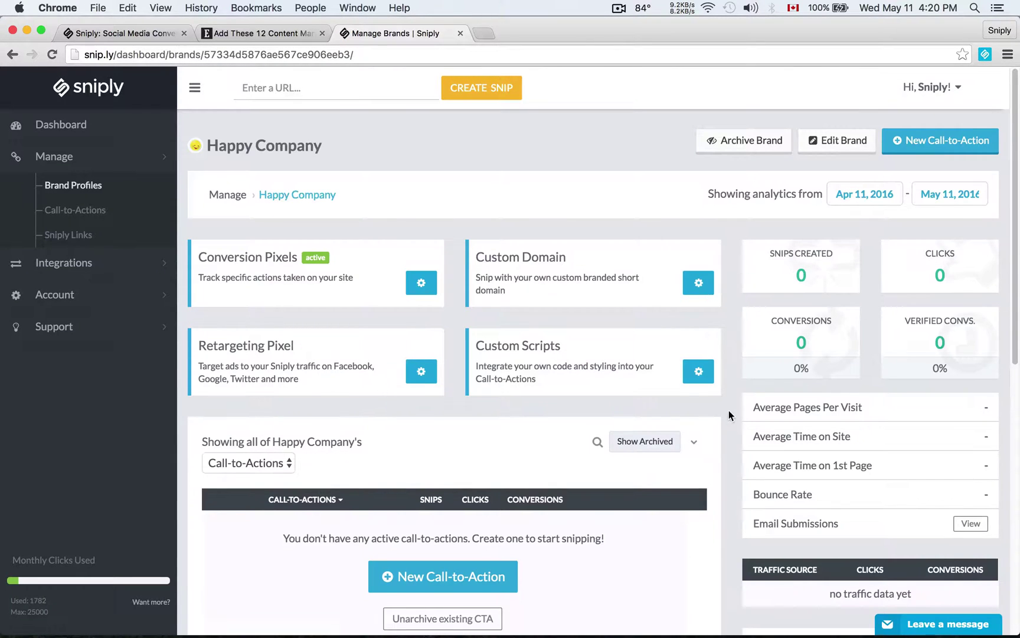
Step: From the Happy Company brand page, begin a new call-to-action
scroll(728, 412, "down", 2)
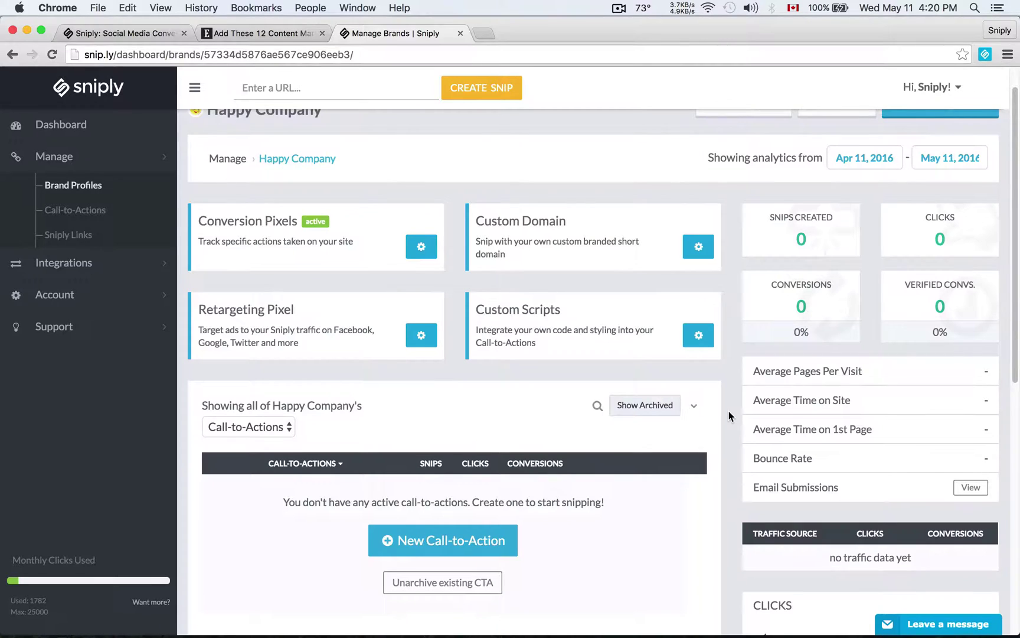
scroll(728, 412, "up", 1)
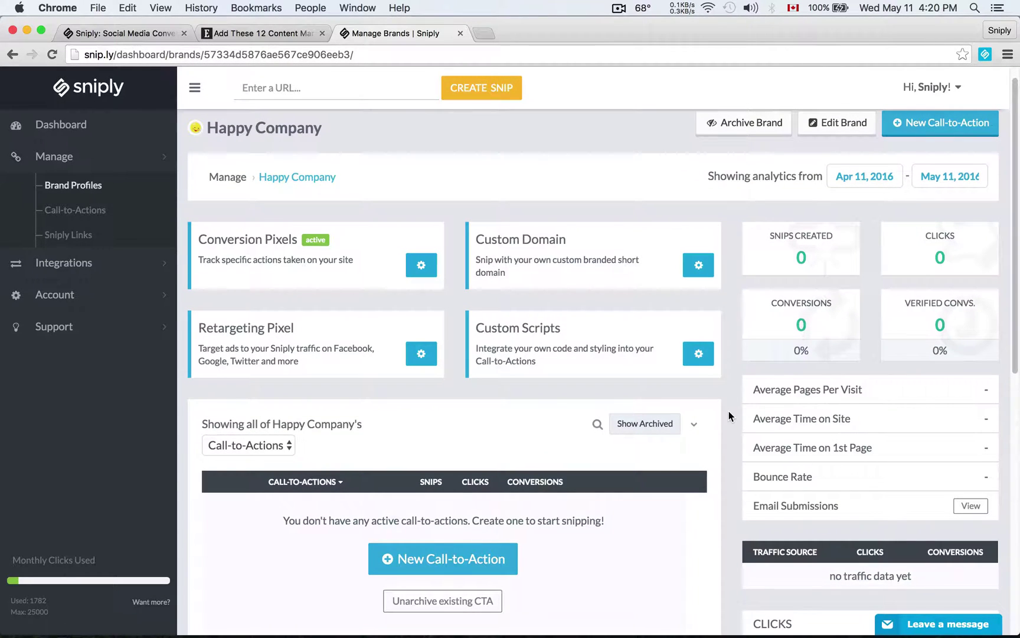
left_click(501, 561)
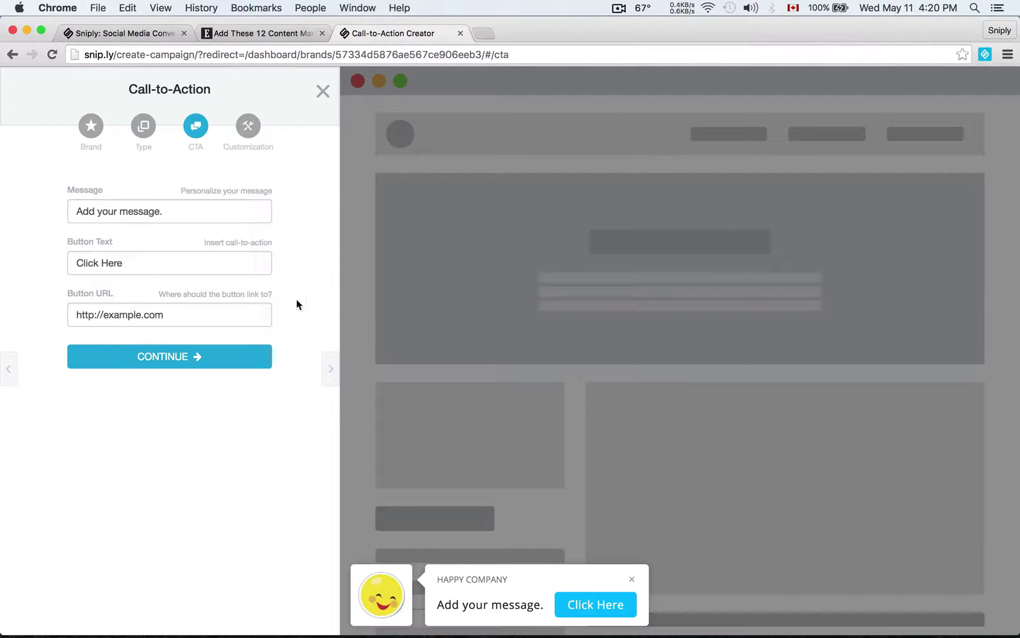
Step: Replace the placeholder call-to-action message with 'Come visit our website'
left_click(245, 211)
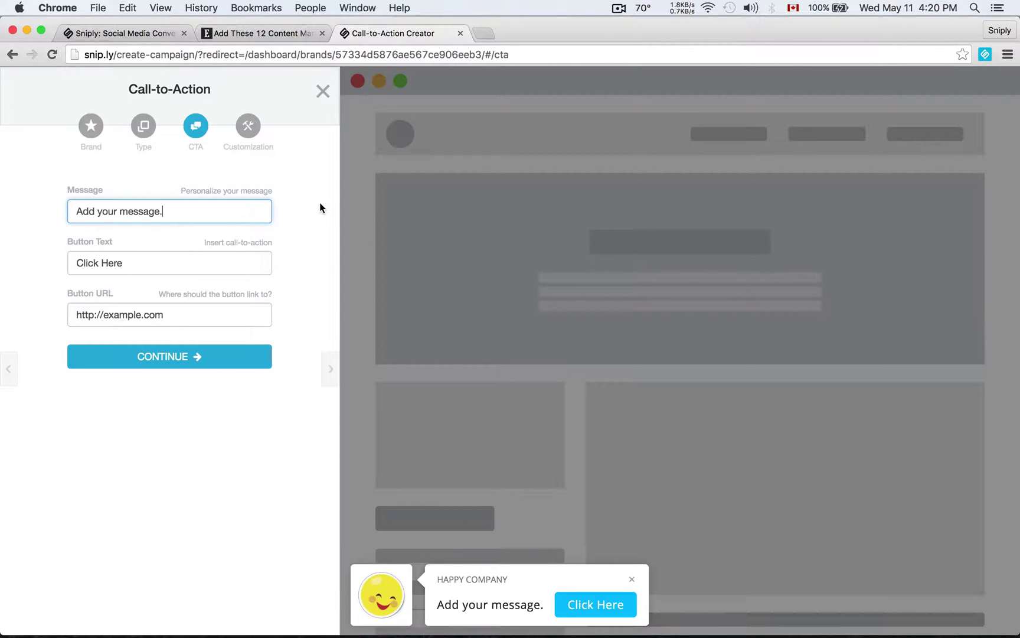
key("super+a")
type("Come visit our website")
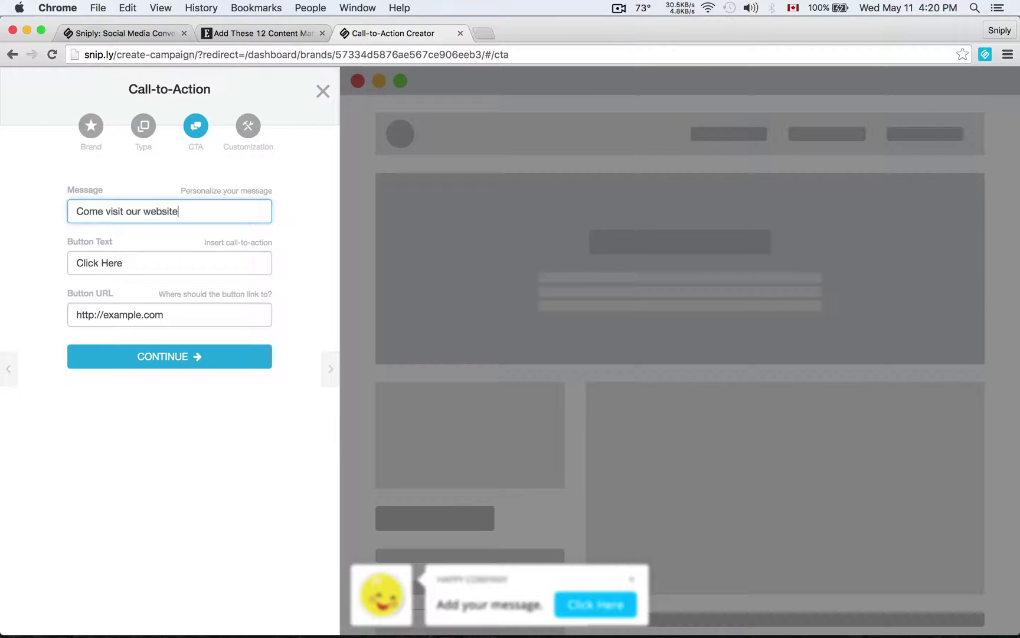
left_click(322, 238)
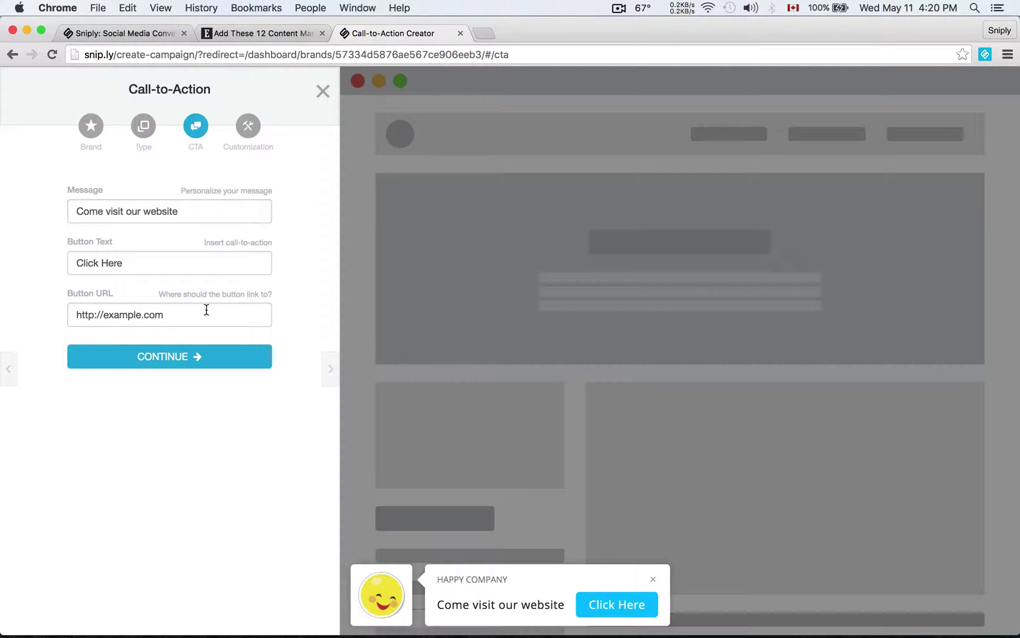
Step: Continue and finish the call-to-action, then return to Happy Company's brand page
left_click(224, 360)
left_click(228, 472)
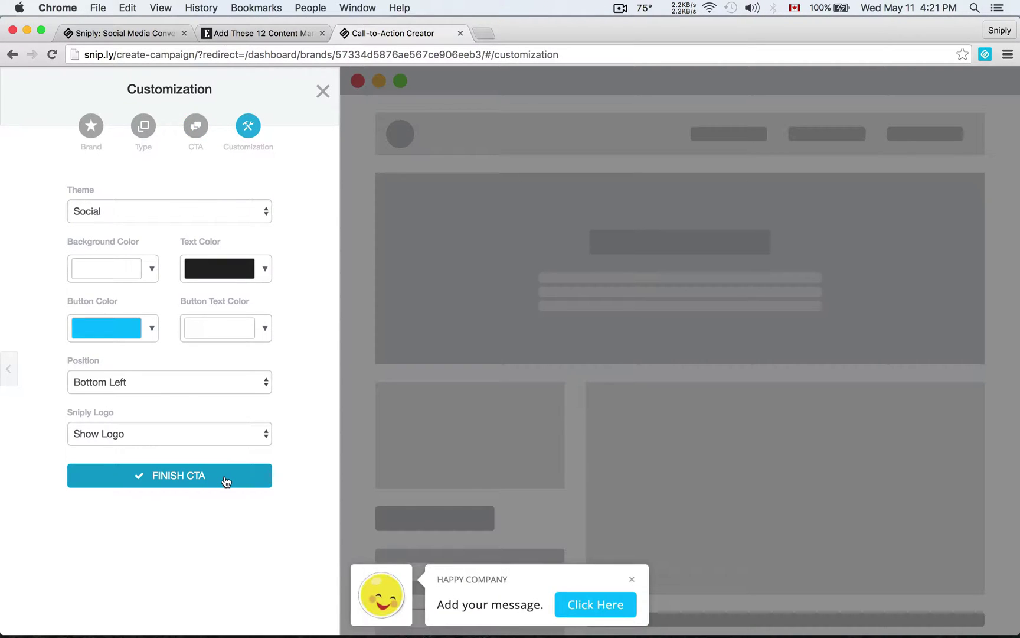
left_click(210, 285)
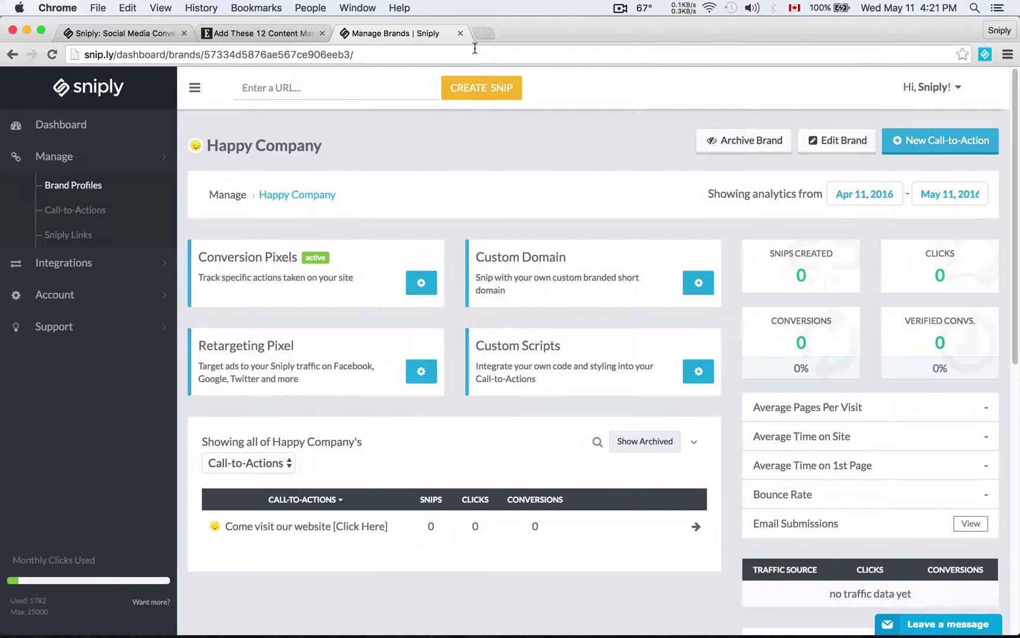
Step: Load wired.com in a new tab and open the Instagram makeover article
key("super+t")
type("wired.com")
key("Return")
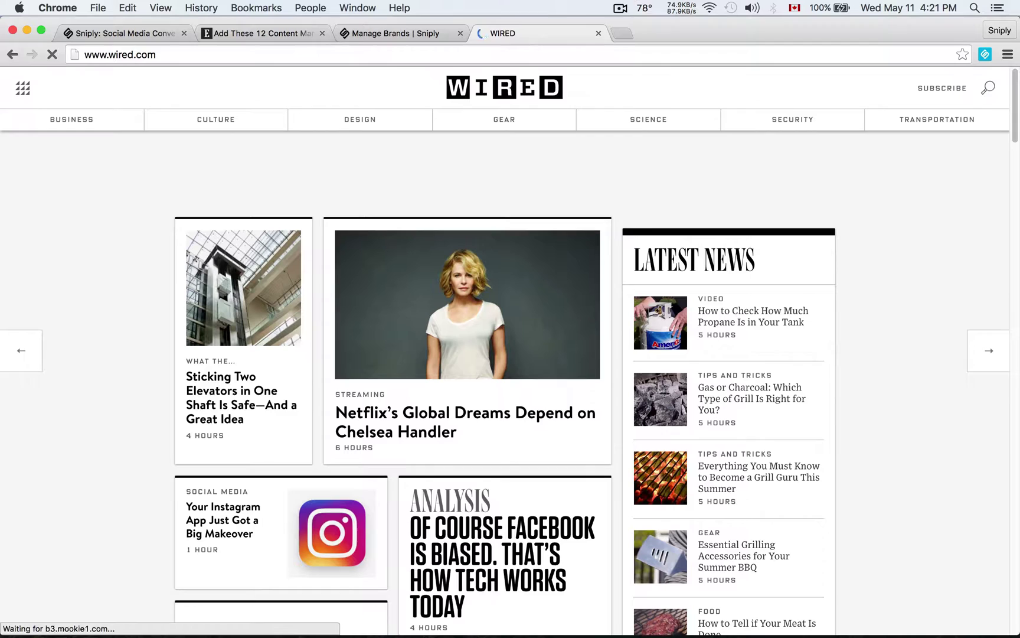
scroll(343, 205, "down", 3)
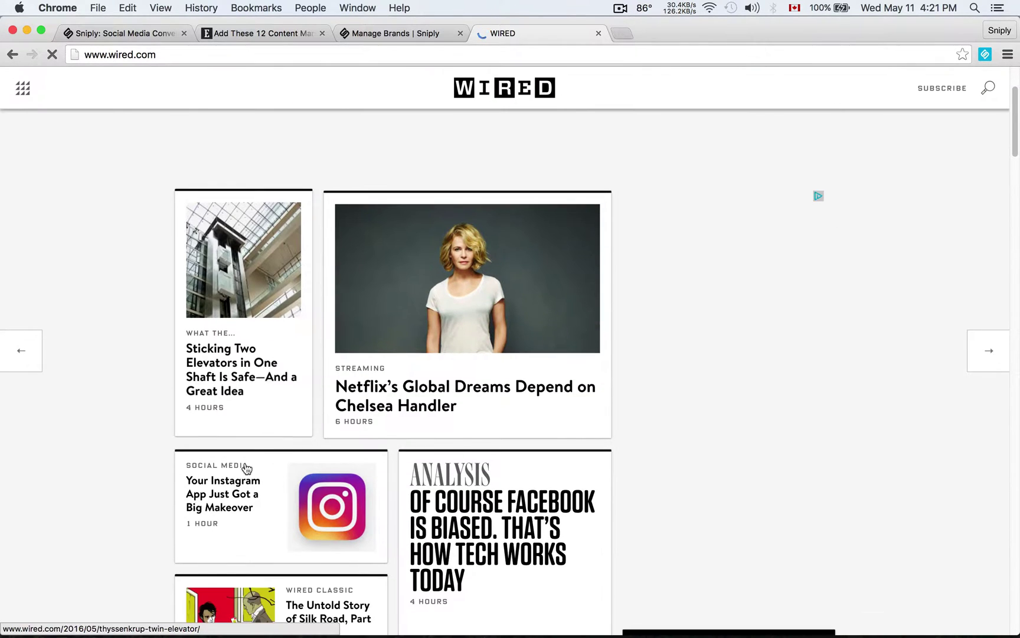
left_click(335, 465)
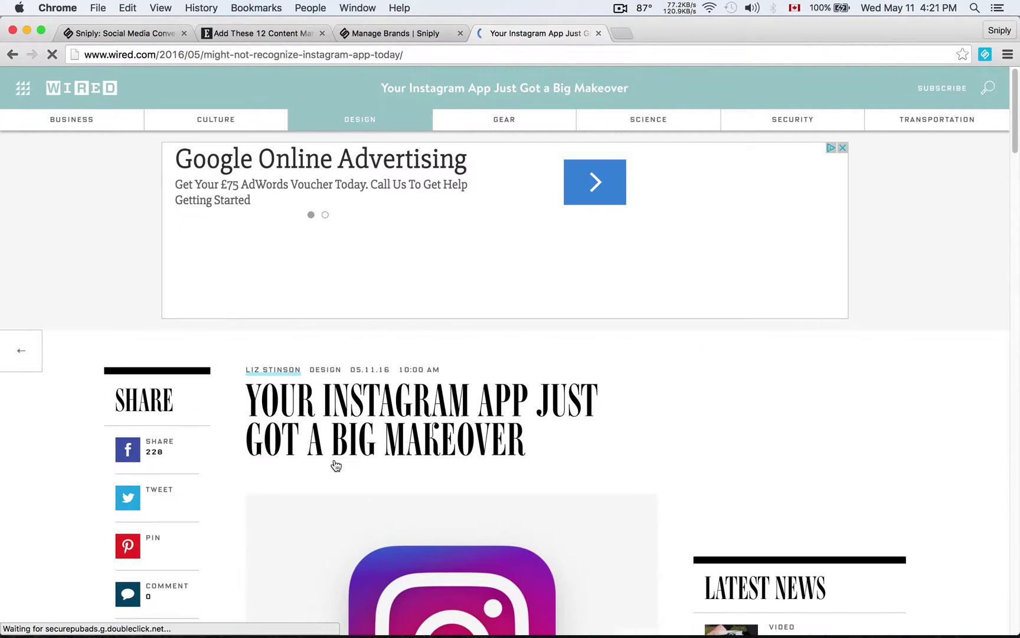
Step: Scroll the article, dismiss the Thank You overlay, and select its web address
scroll(336, 466, "down", 5)
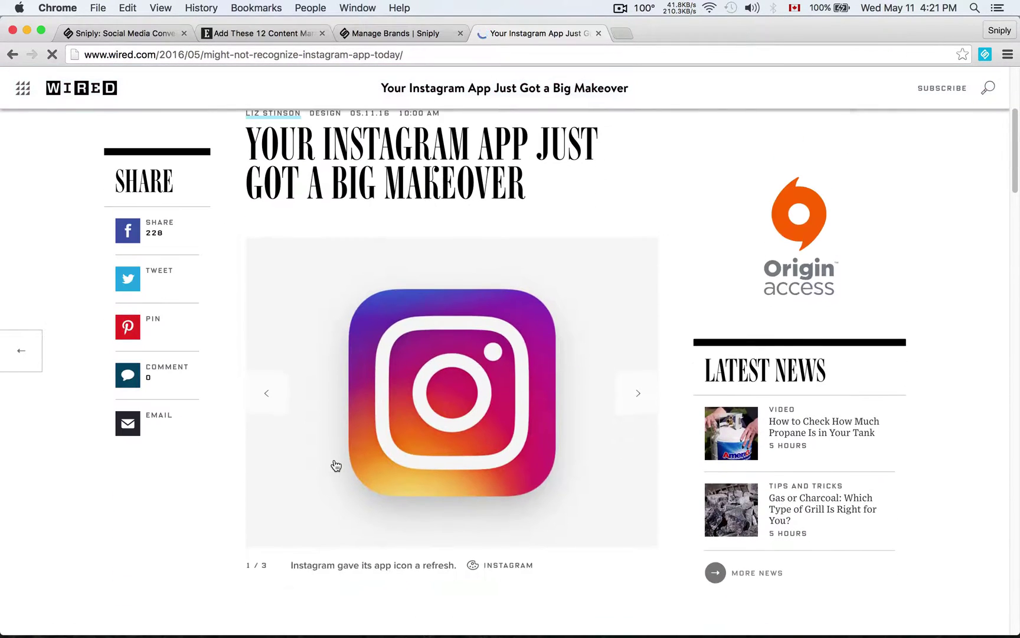
scroll(336, 466, "down", 4)
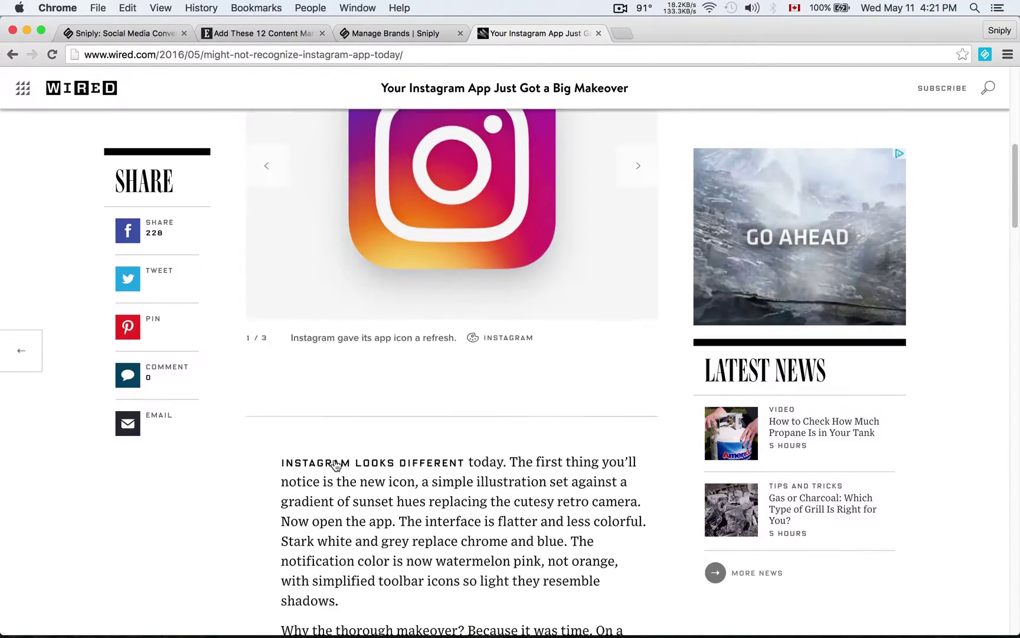
scroll(336, 466, "down", 5)
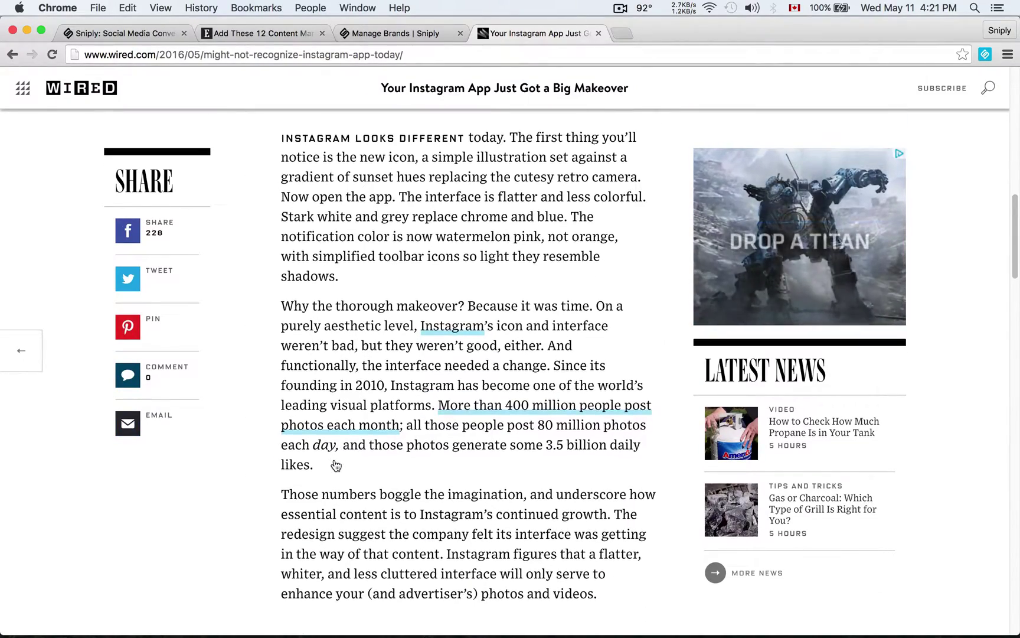
scroll(336, 466, "up", 7)
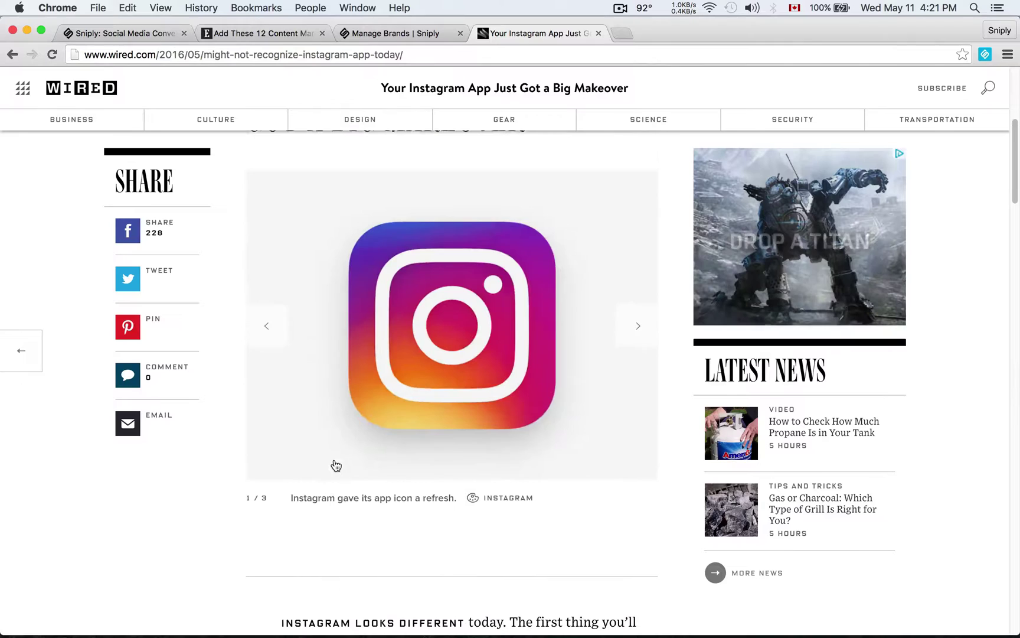
scroll(337, 417, "down", 1)
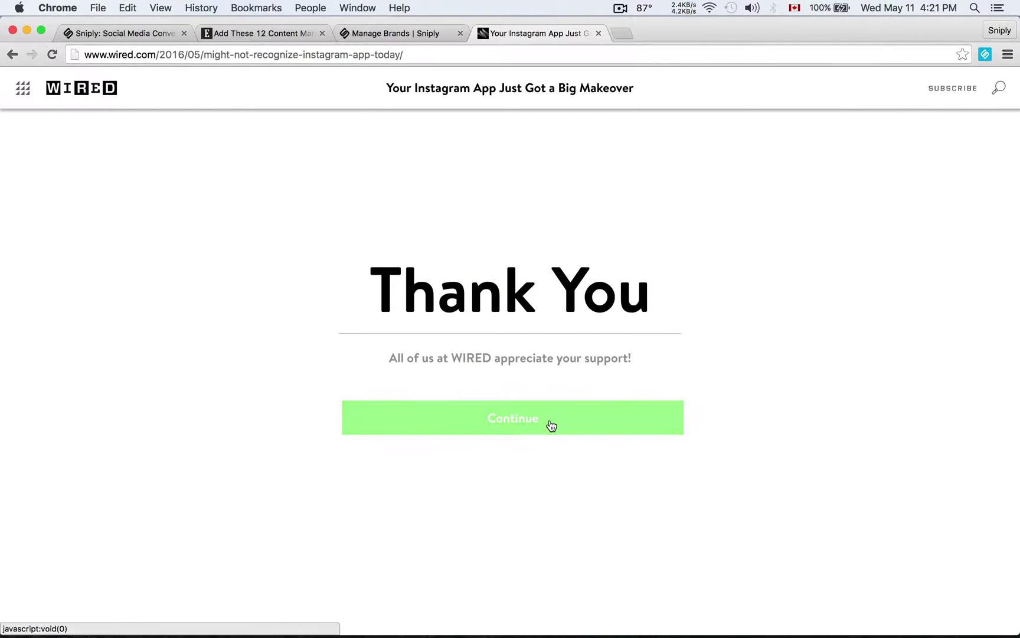
left_click(551, 425)
left_click(408, 59)
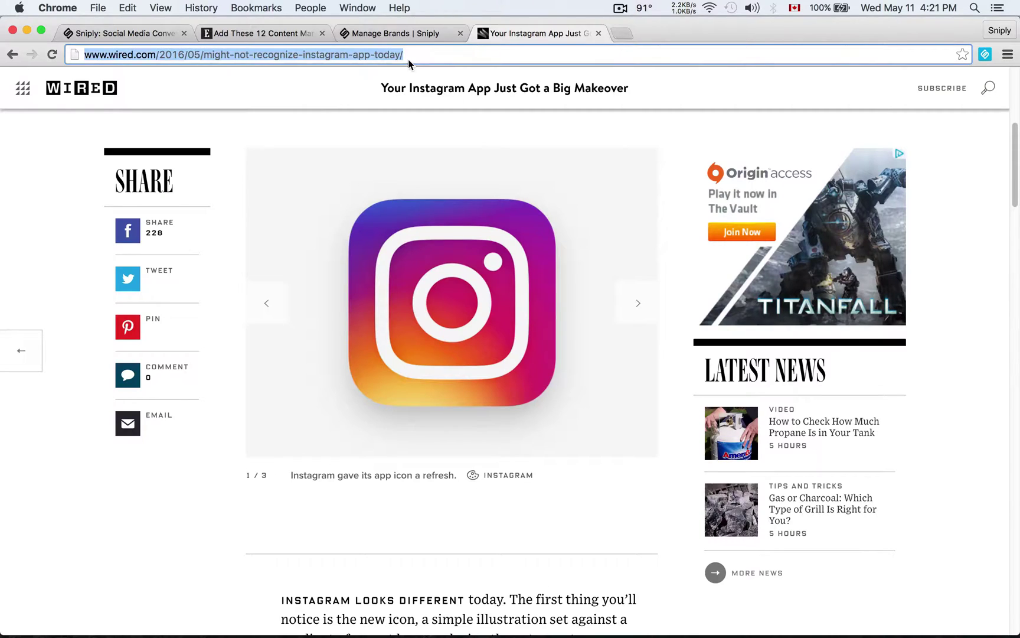
Step: Paste the Wired article URL into Sniply's Enter a URL field and create a snip
left_click(388, 34)
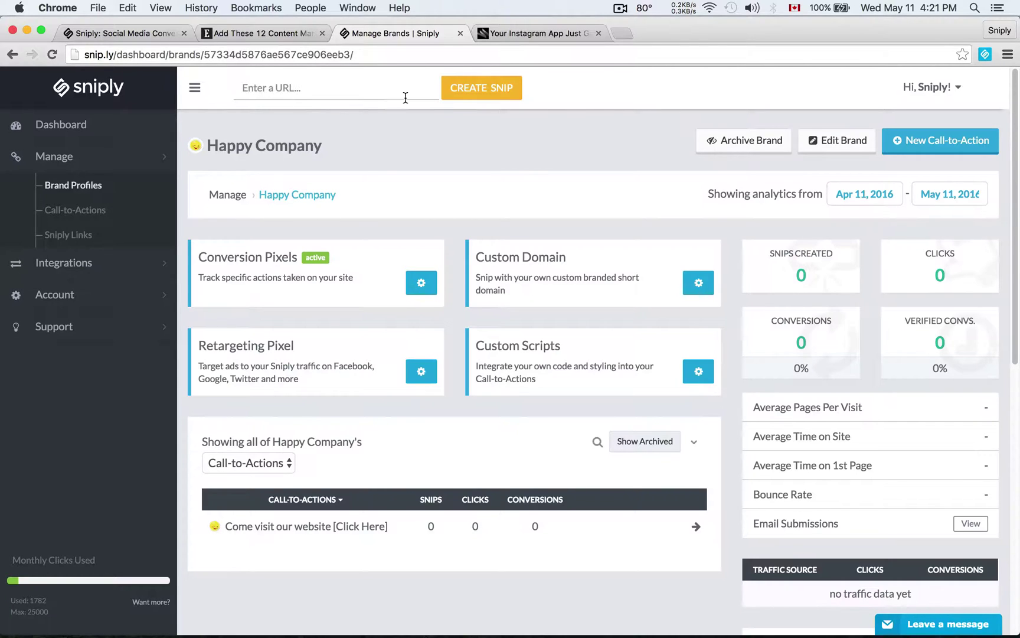
left_click(313, 93)
key("super+v")
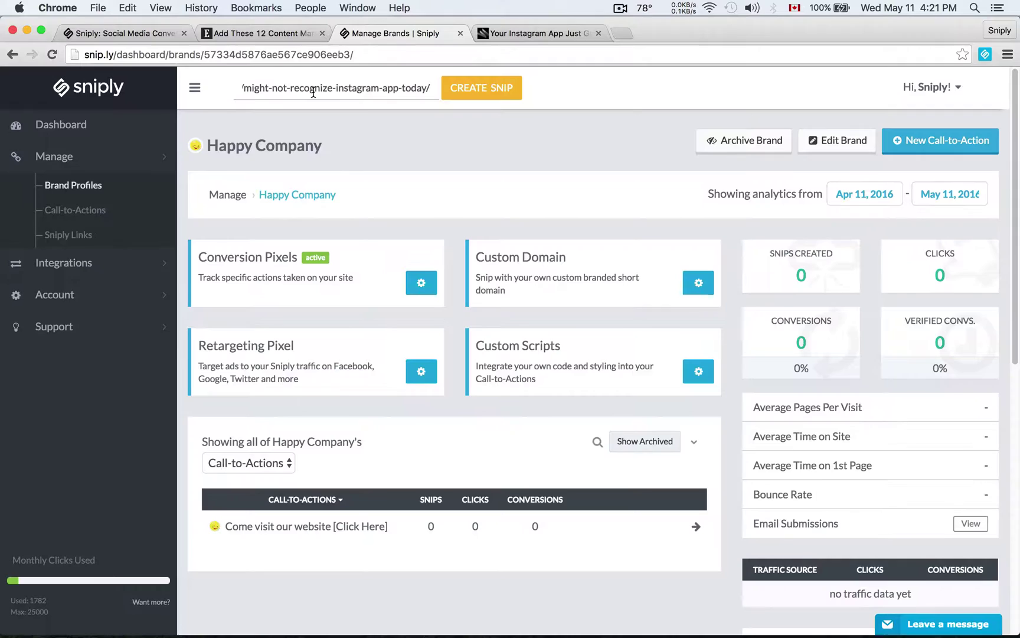
left_click_drag(313, 92, 463, 98)
left_click(270, 91)
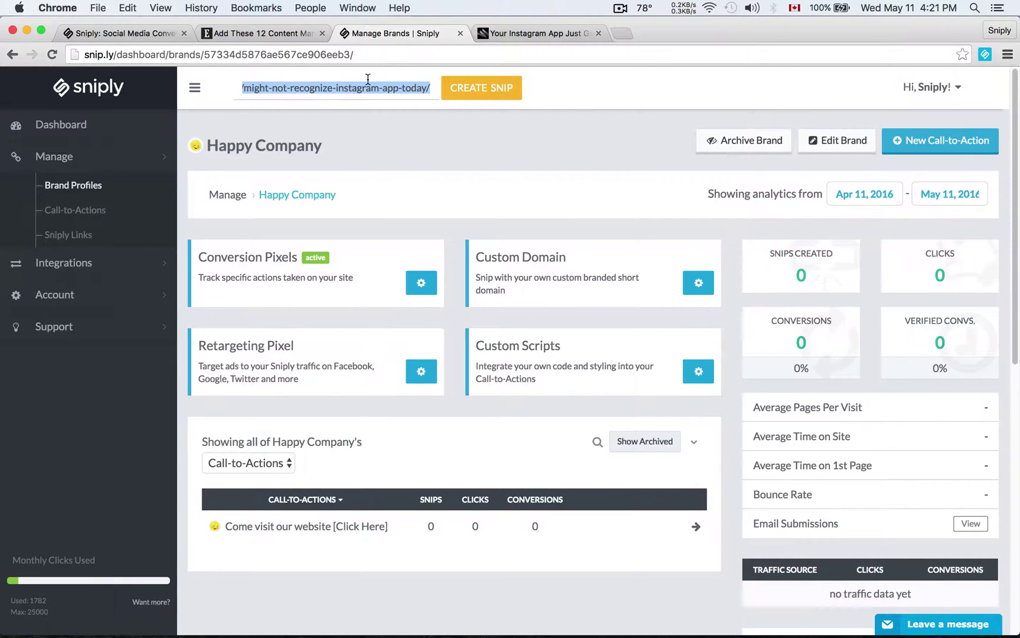
left_click(386, 88)
left_click(468, 89)
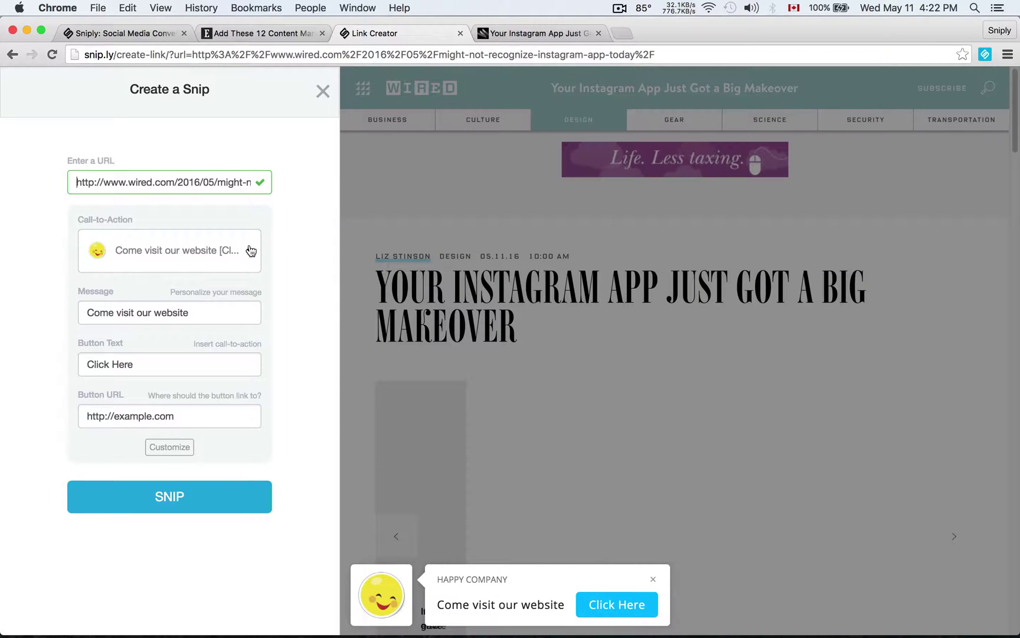
left_click(251, 250)
left_click(251, 251)
left_click(213, 509)
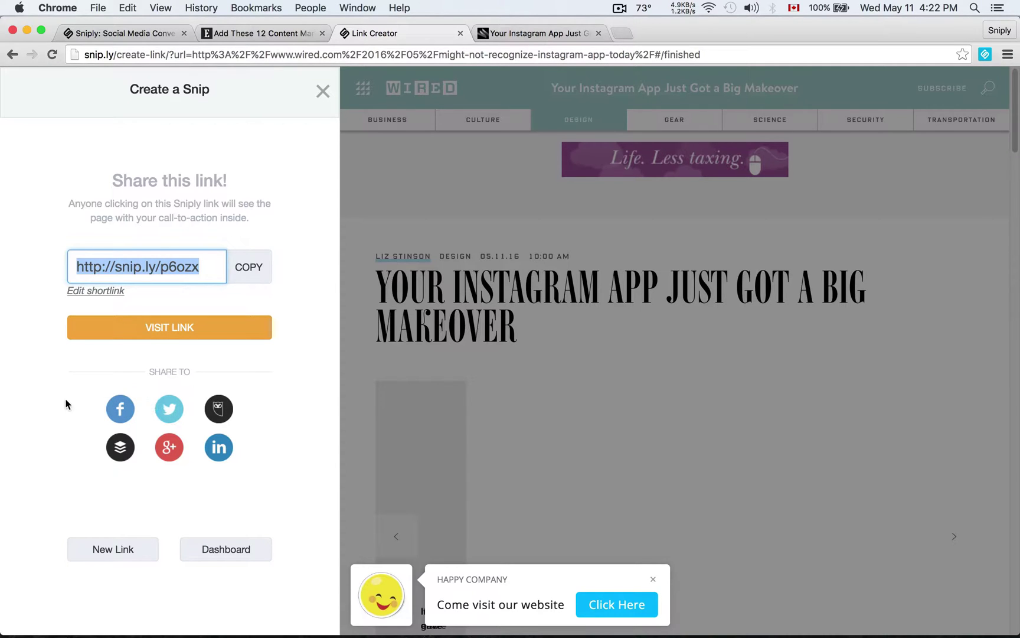
left_click(248, 268)
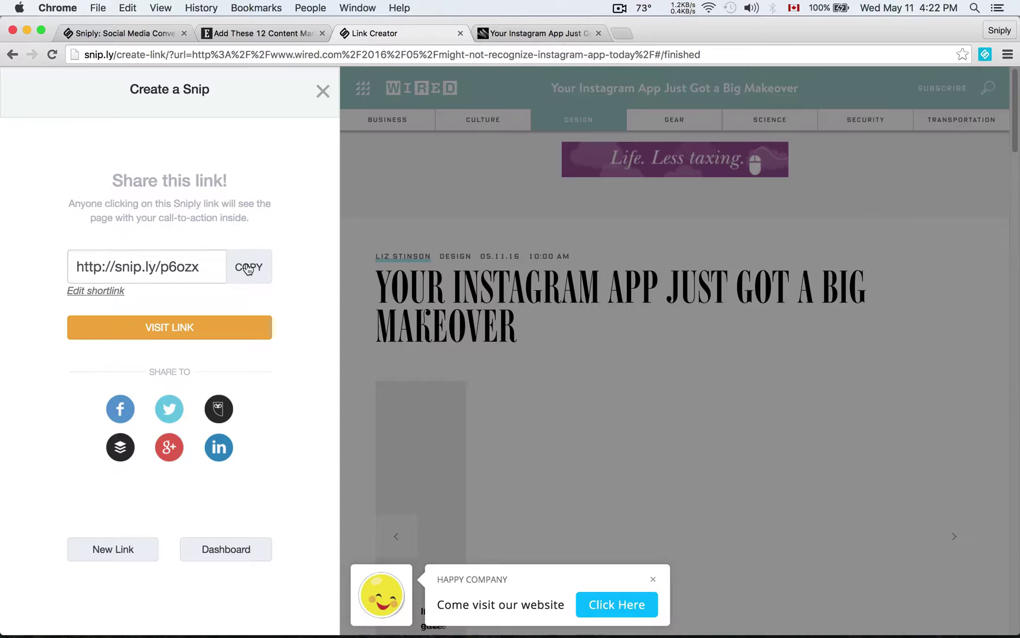
Step: Load snip.ly/p6ozx and confirm Happy Company's CTA button opens example.com with Sniply UTM tags
key("super+t")
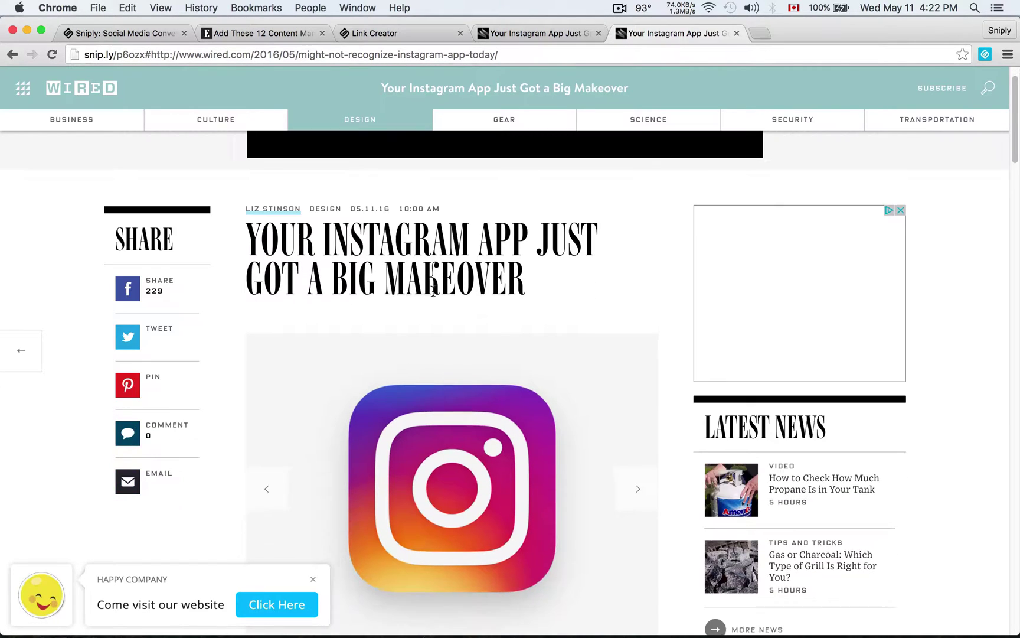
scroll(508, 263, "down", 4)
scroll(508, 262, "down", 10)
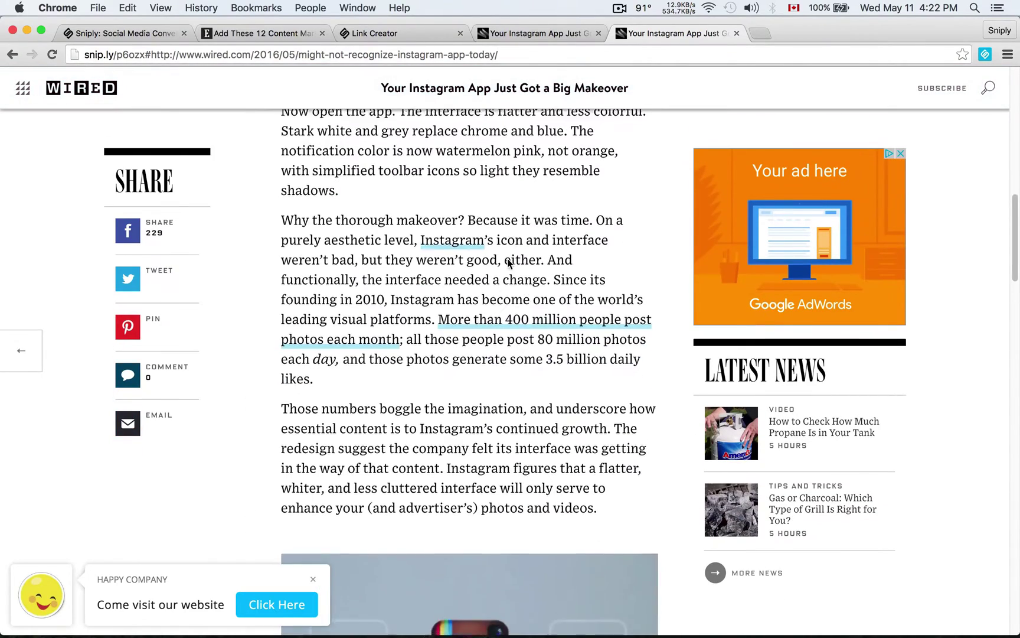
scroll(508, 262, "up", 2)
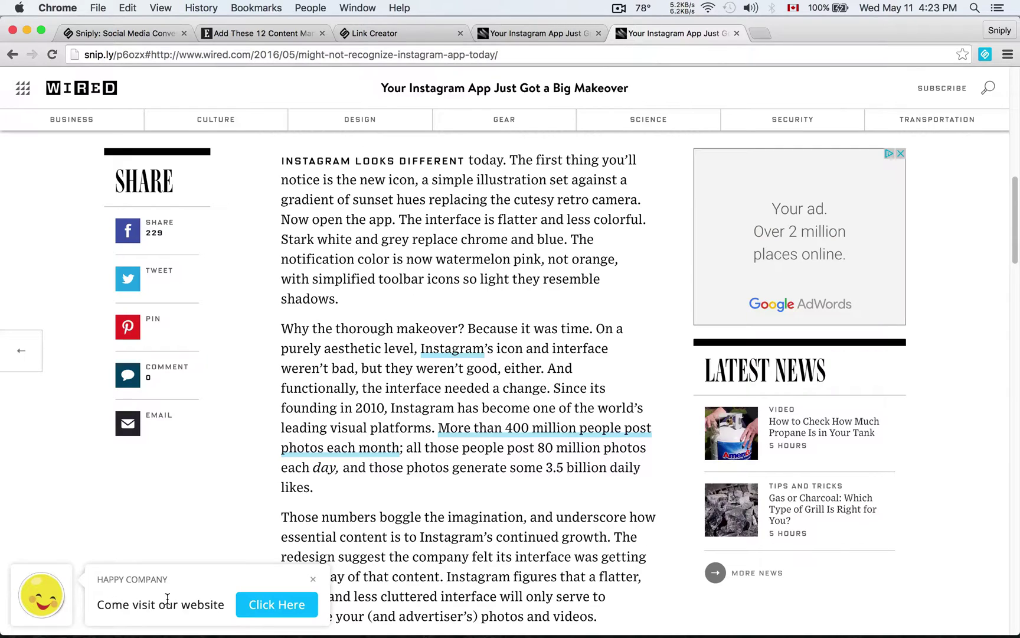
left_click(302, 607)
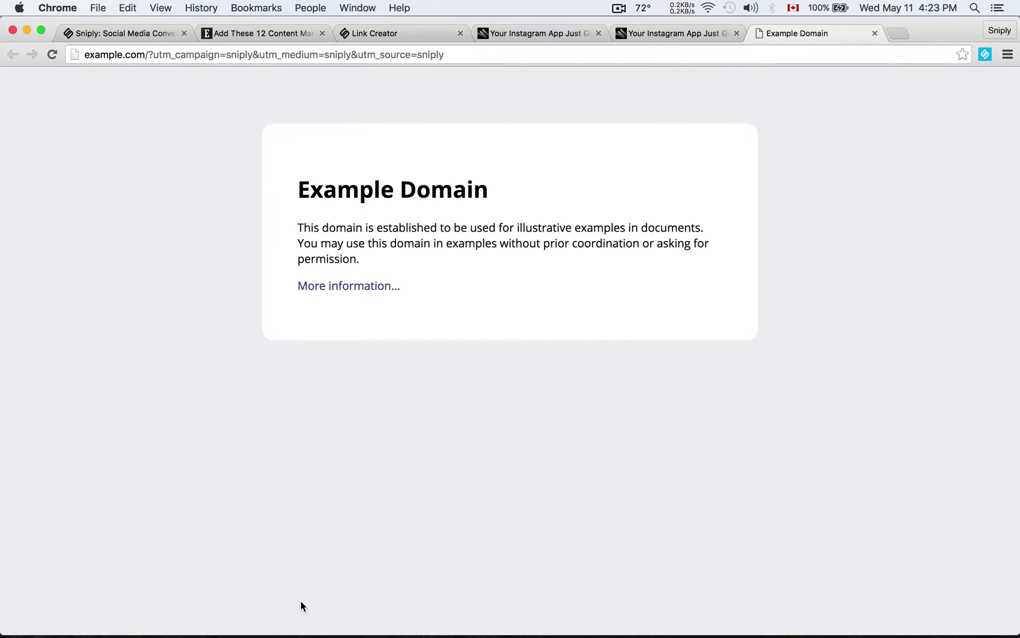
key("super+w")
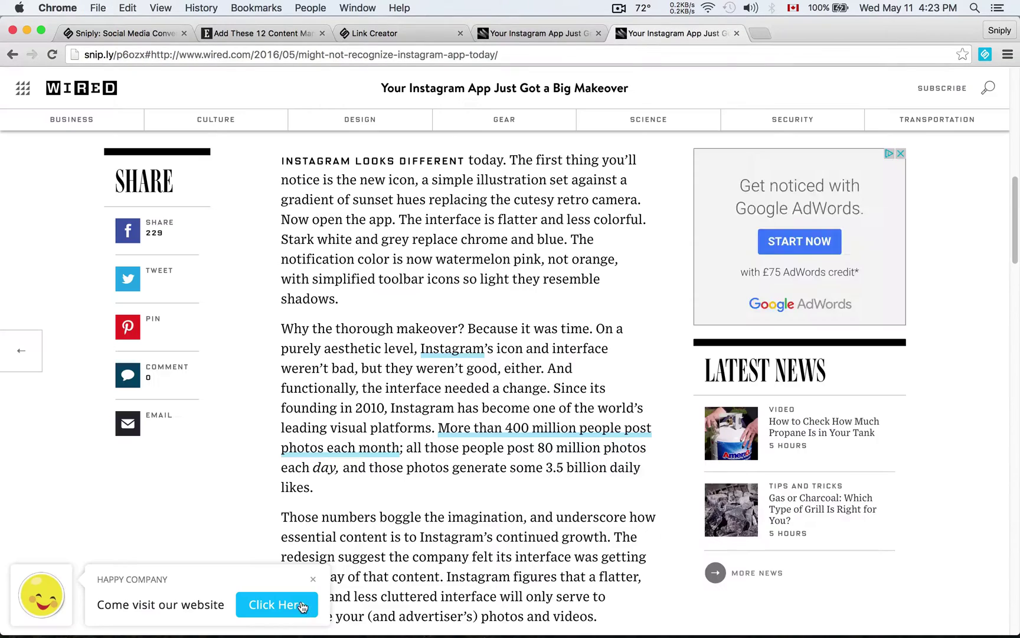
Step: Exit the Create a Snip panel to view the CTA page listing snip.ly/p6ozx with zero clicks
left_click(387, 33)
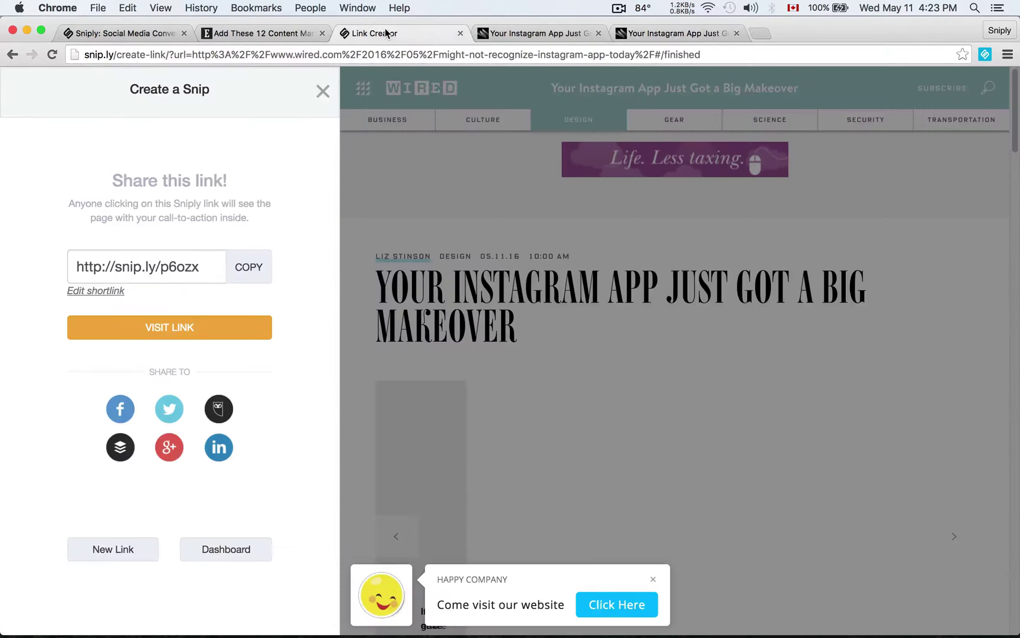
left_click(322, 94)
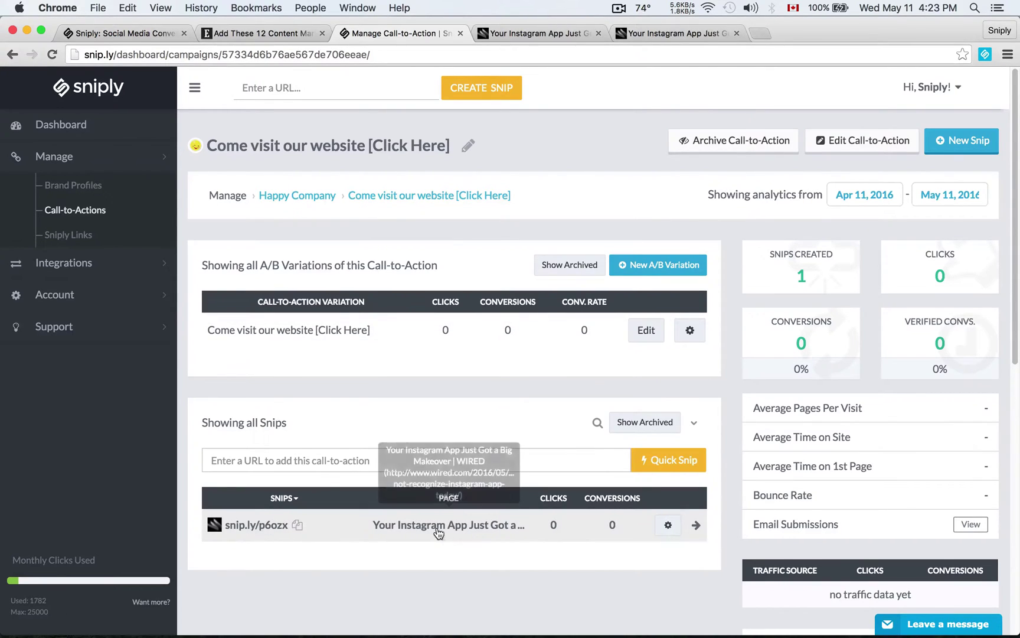
double_click(798, 272)
left_click(797, 272)
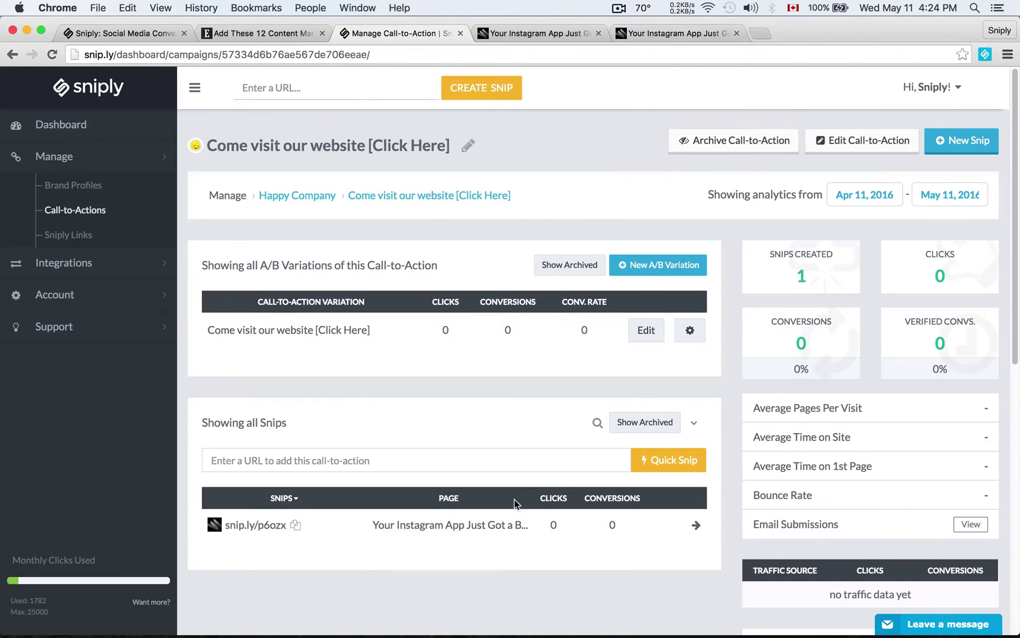
Step: Scroll the Wired Instagram article to see the 'Come visit our website' call-to-action again
left_click(683, 33)
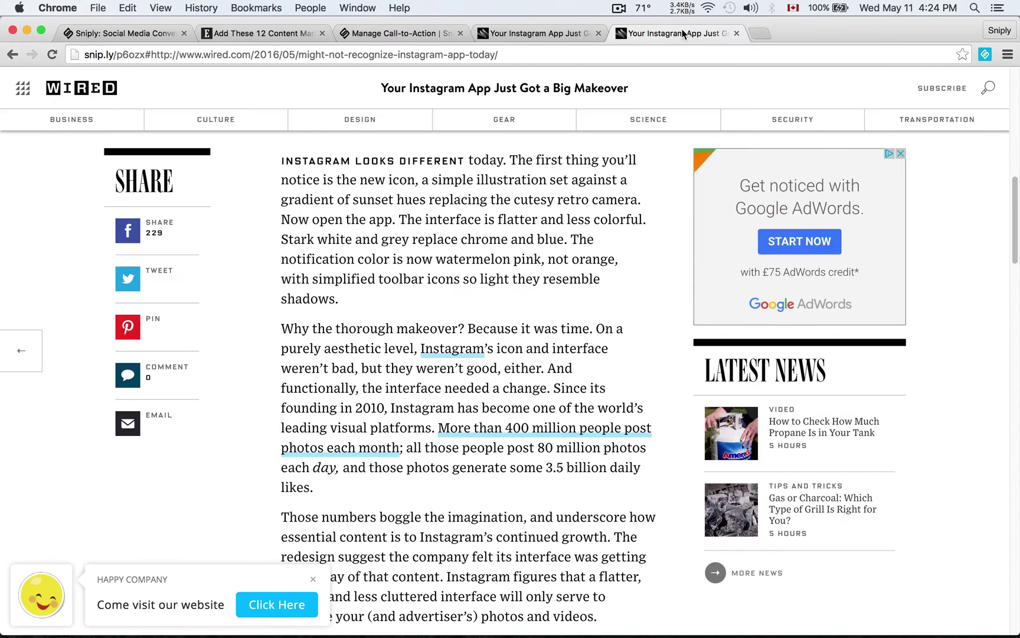
scroll(325, 500, "down", 10)
scroll(325, 500, "down", 5)
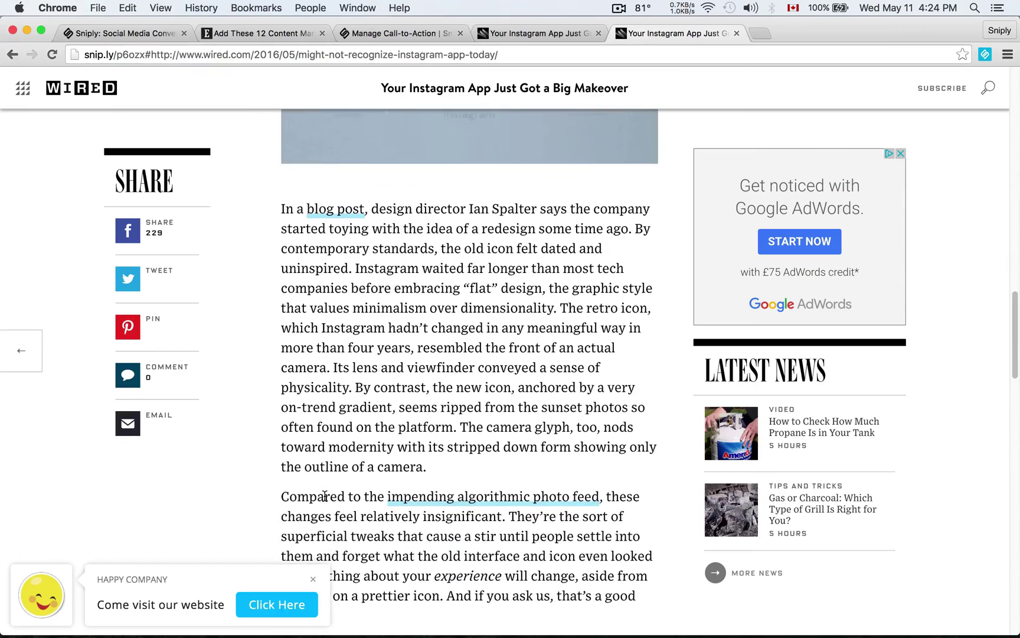
scroll(325, 496, "down", 1)
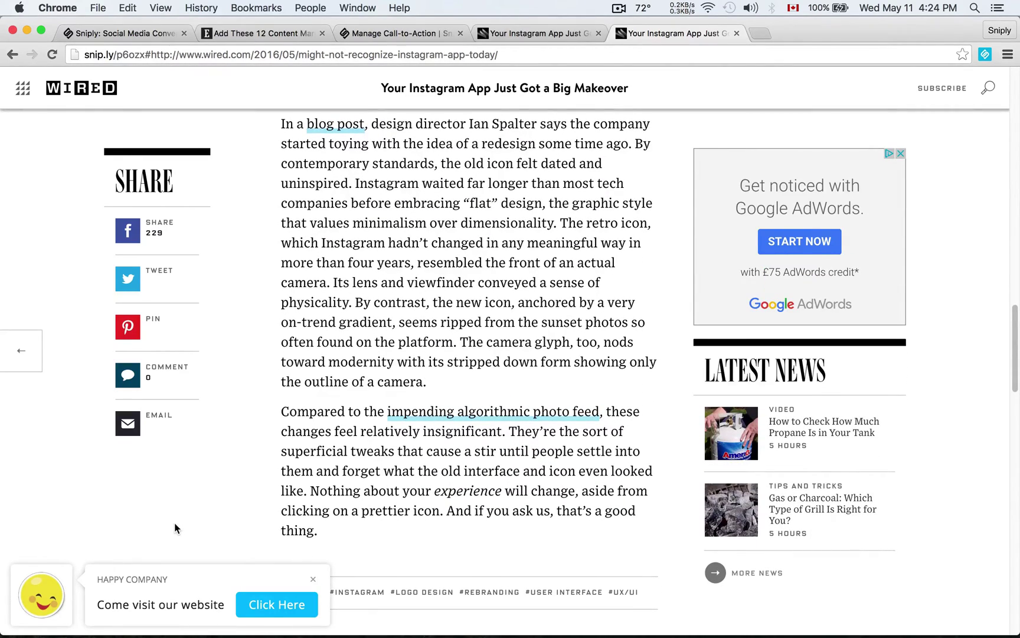
Step: Show the 'Come visit our website [Click Here]' page again and preview its variation
left_click(411, 36)
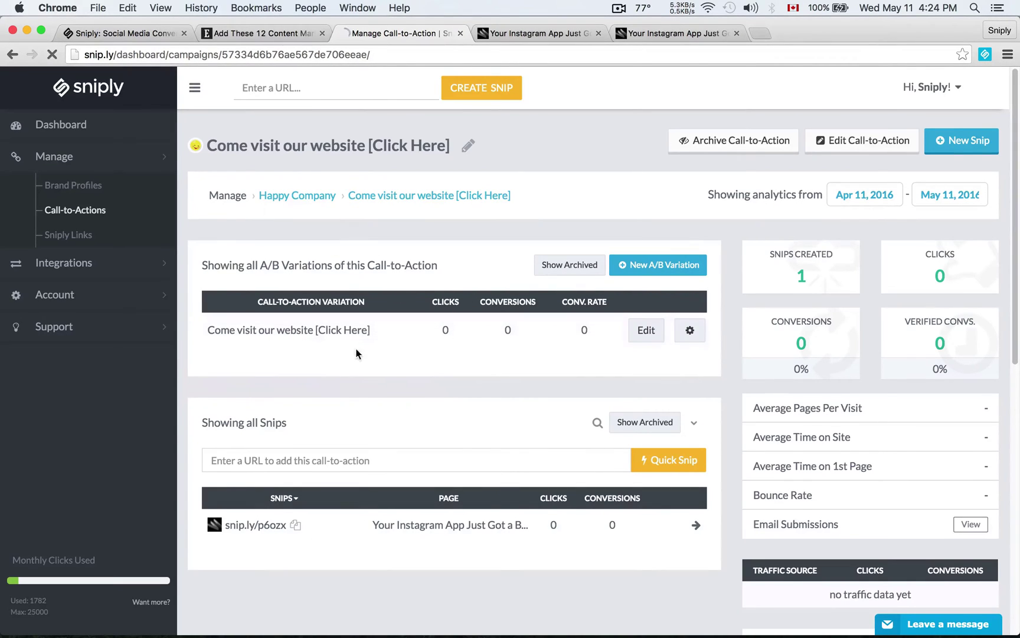
mouse_move(337, 328)
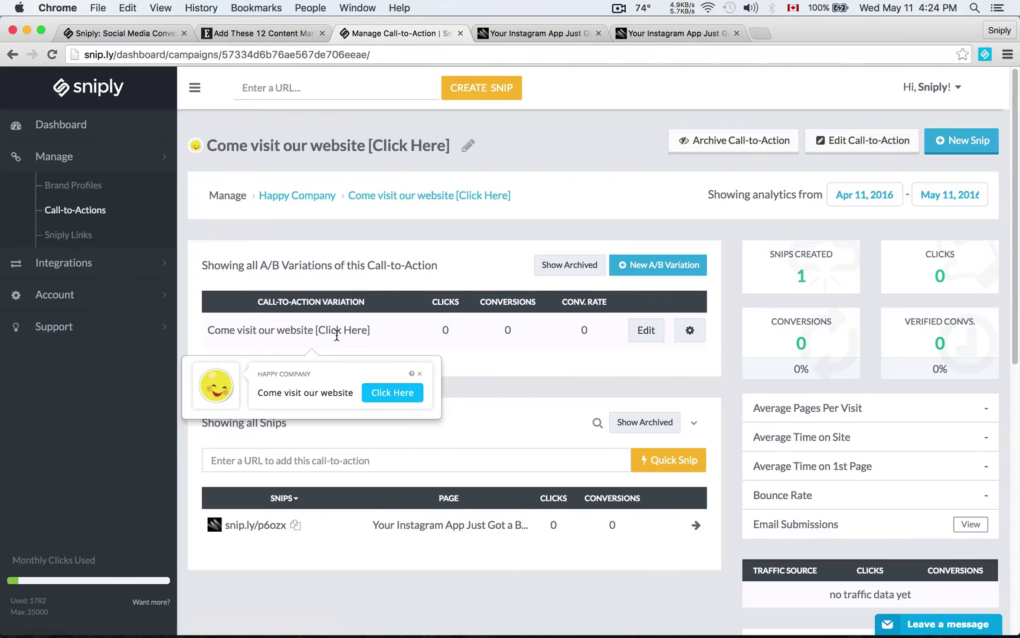